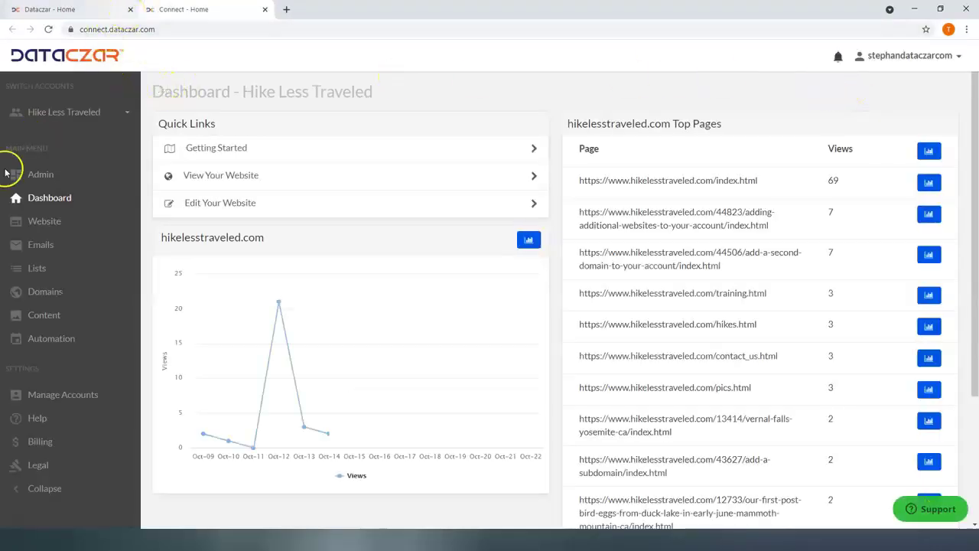
Step: Show the browser full screen, visit the live hikelesstraveled.com website and open its post "Adding Additional Websites to Your Account"
left_click(129, 9)
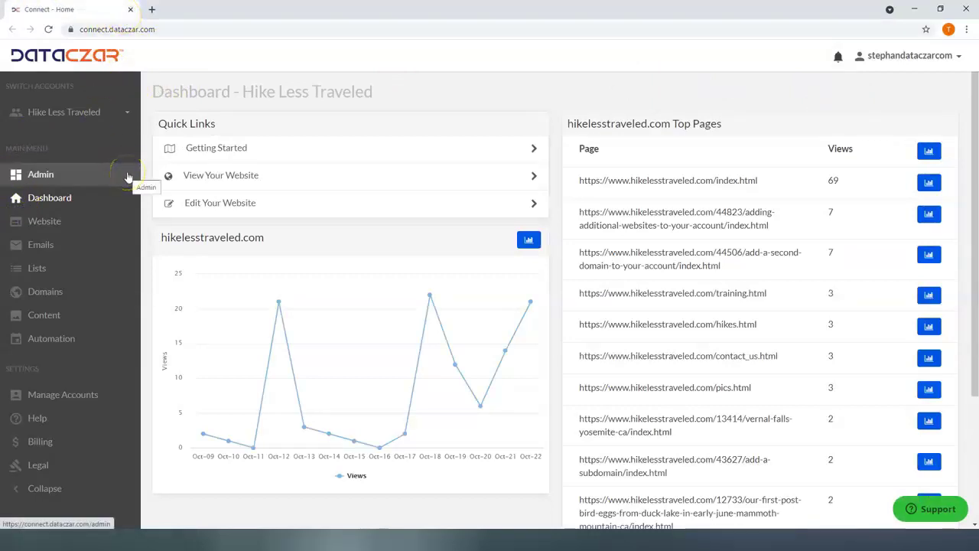
key("F11")
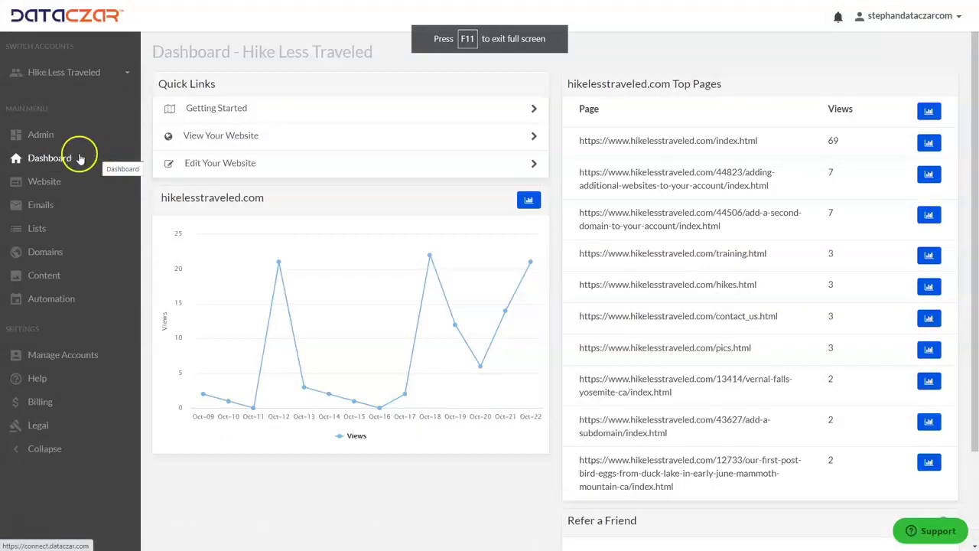
left_click(55, 185)
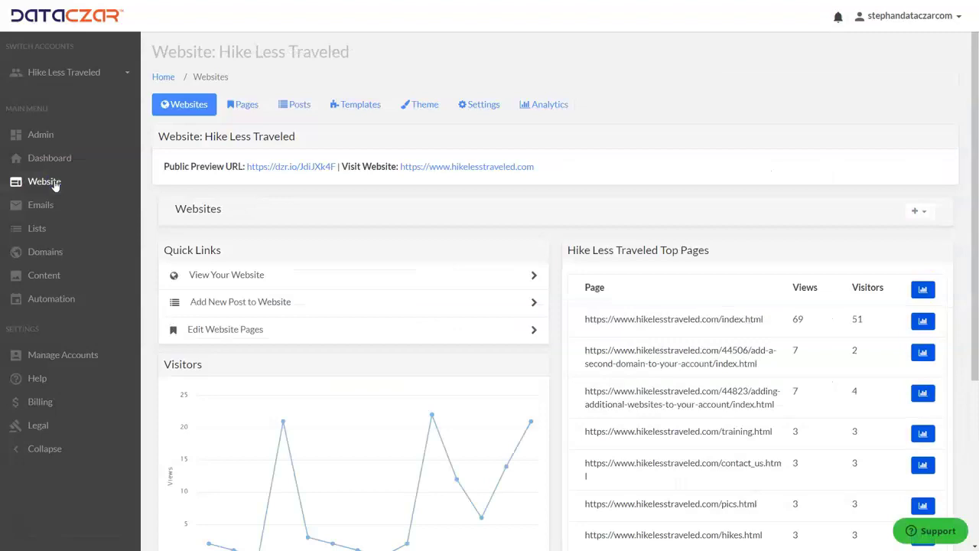
left_click(493, 167)
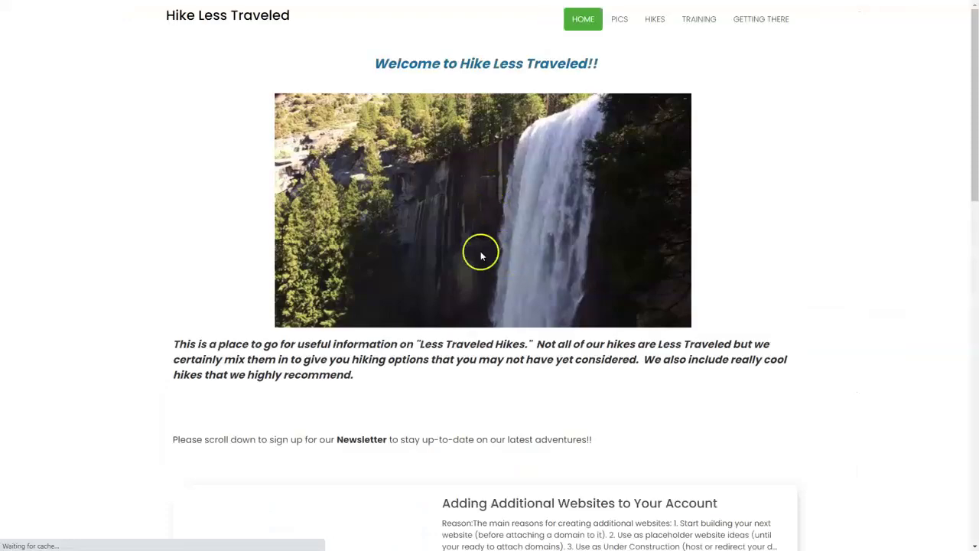
scroll(481, 255, "down", 3)
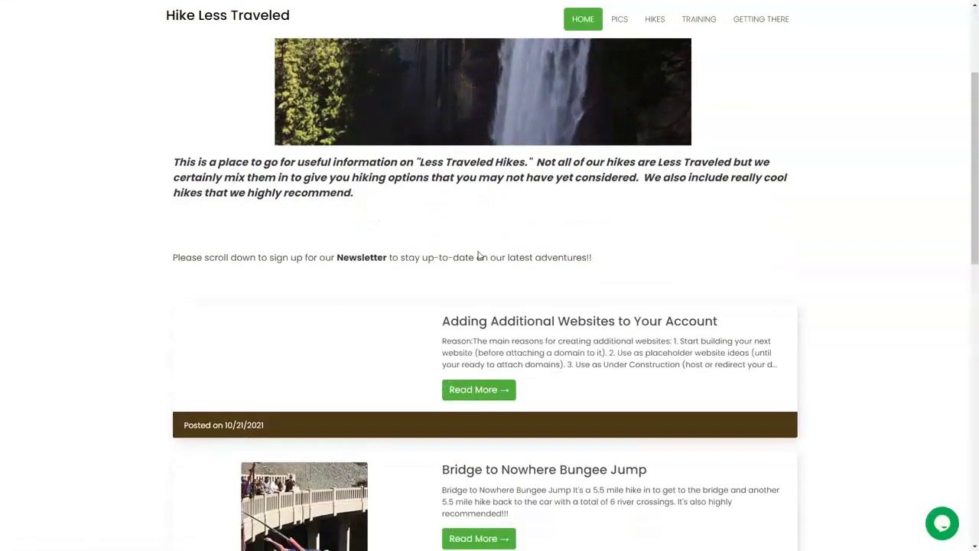
scroll(478, 255, "down", 1)
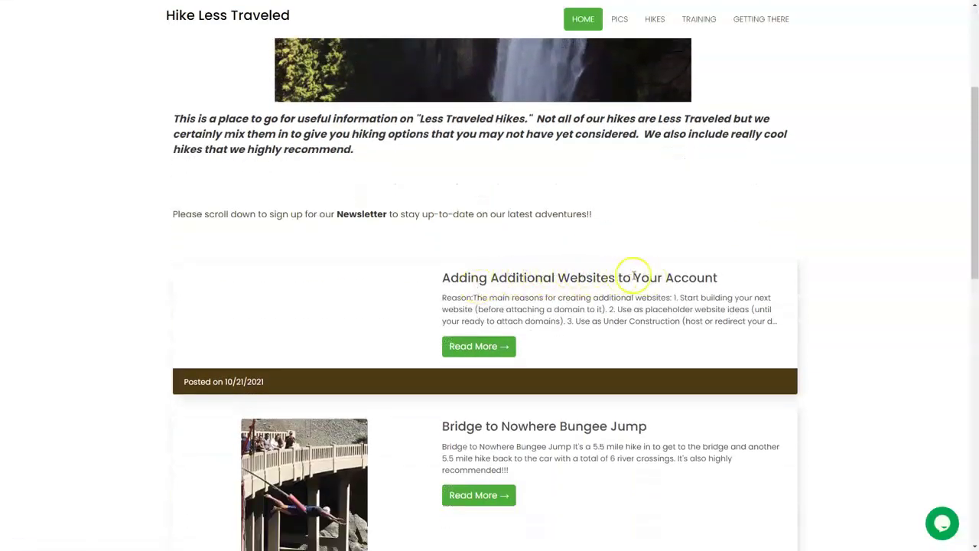
left_click(478, 350)
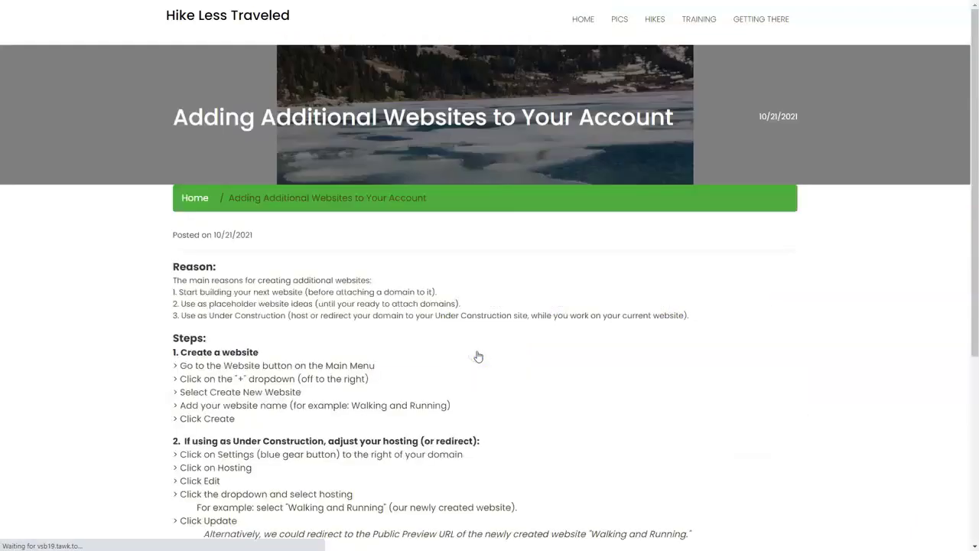
Step: Read the post's reasons for creating additional websites and its steps for creating a website and adjusting the hosting
scroll(415, 251, "down", 3)
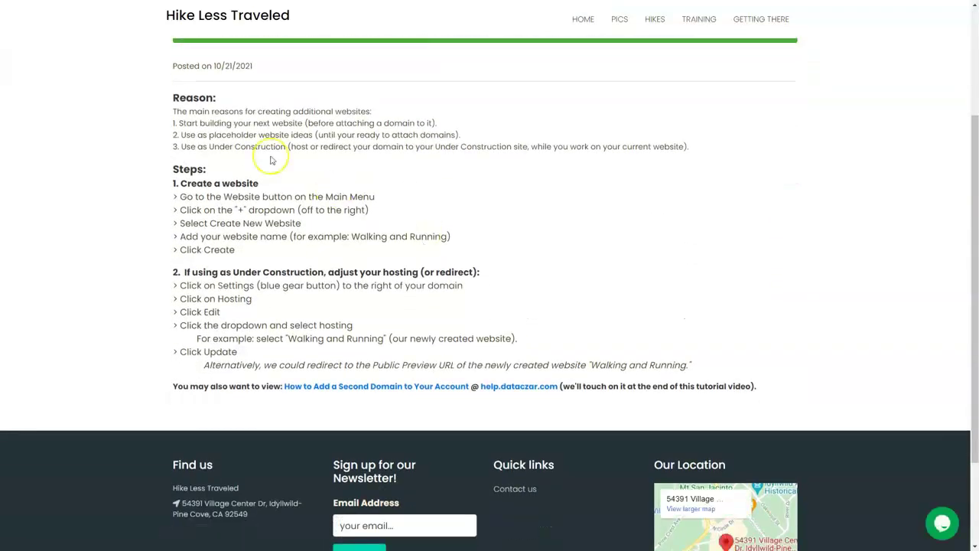
left_click_drag(163, 122, 450, 125)
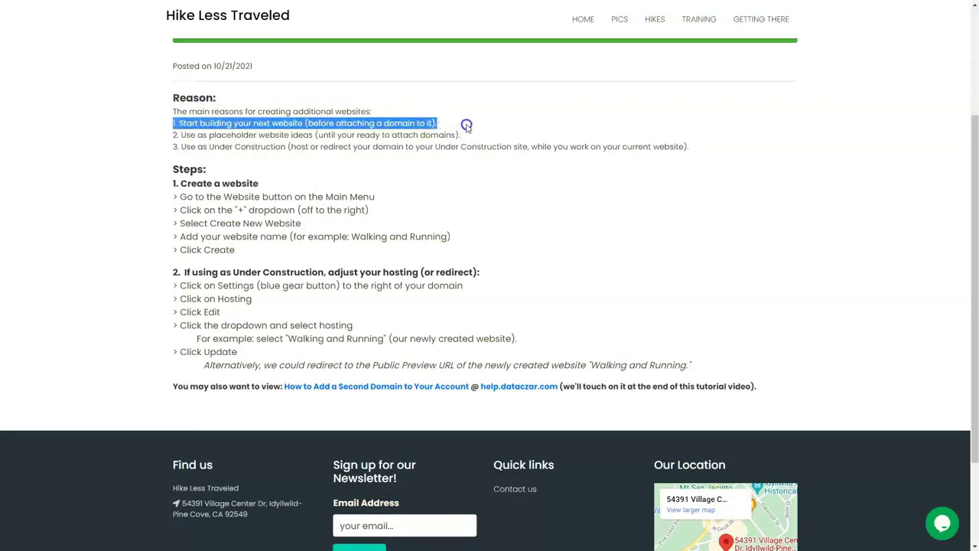
left_click_drag(472, 135, 474, 135)
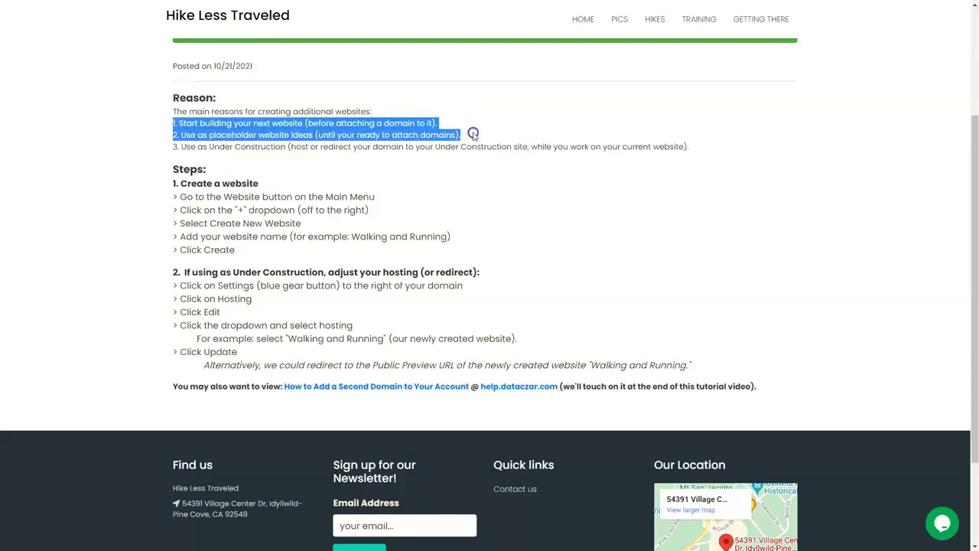
left_click_drag(474, 135, 714, 146)
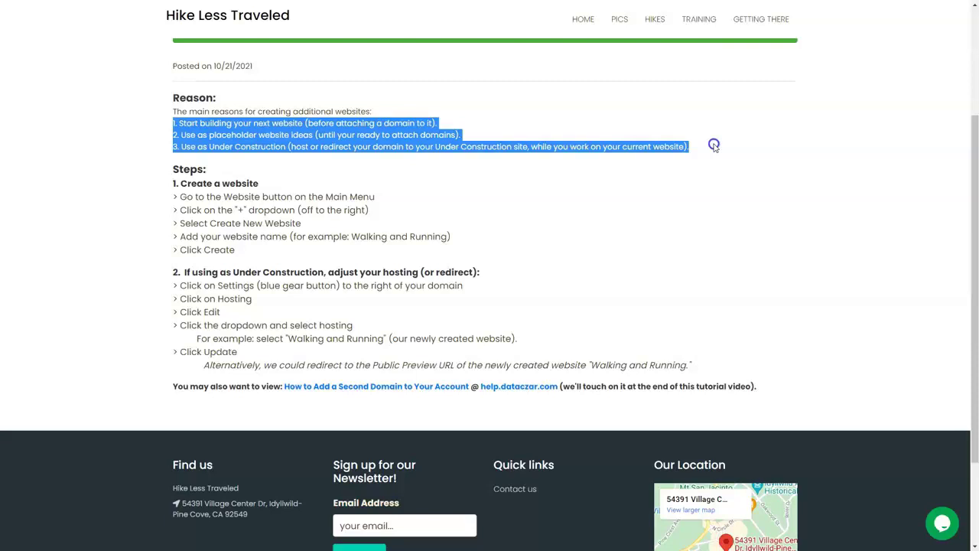
left_click(713, 146)
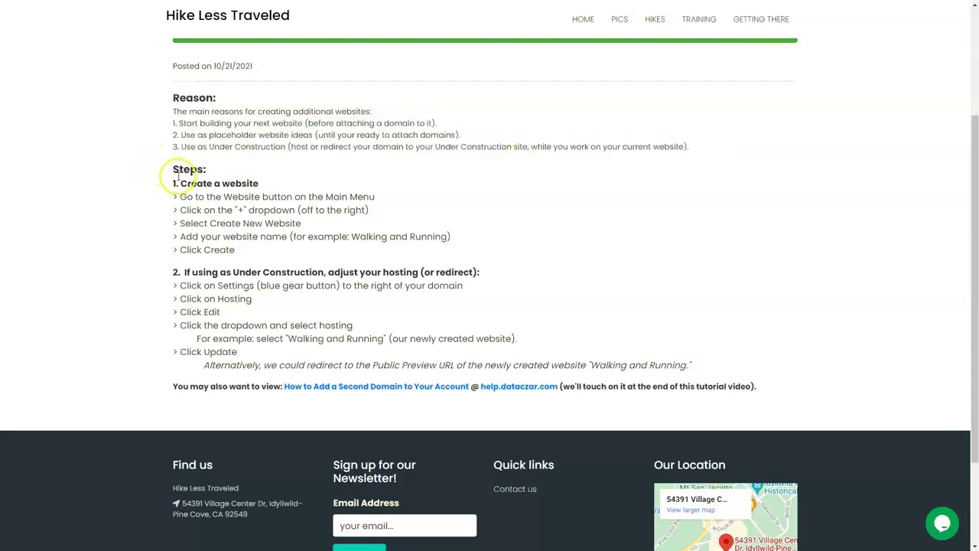
left_click_drag(189, 181, 489, 252)
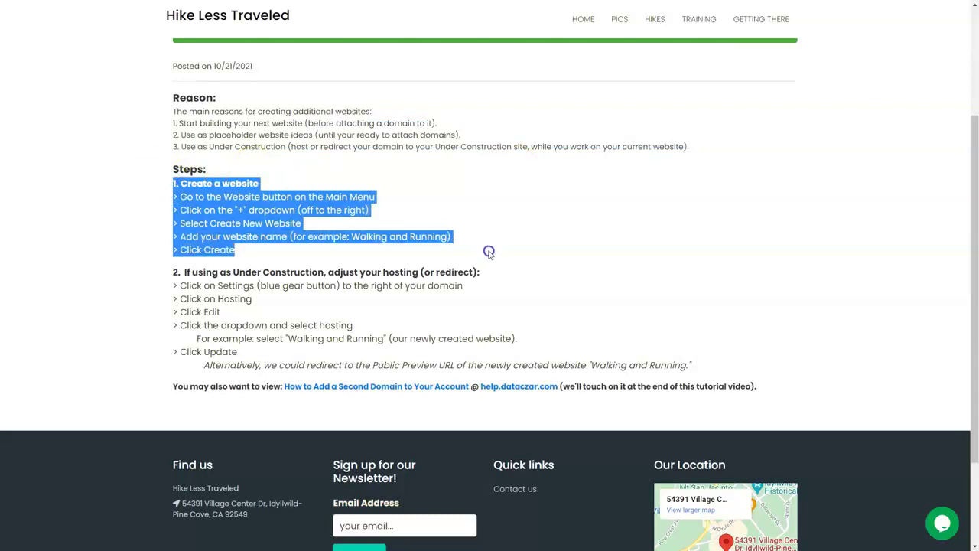
left_click(489, 252)
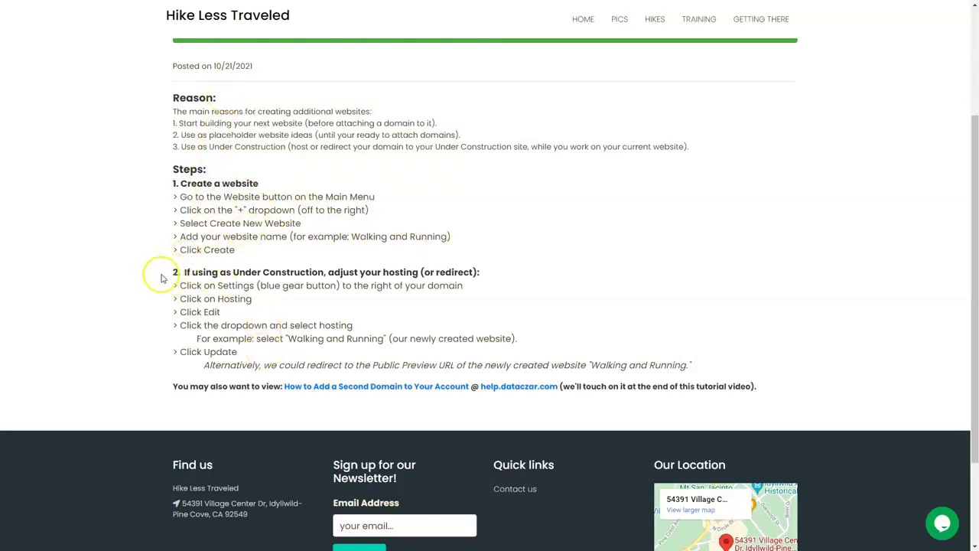
left_click_drag(167, 271, 639, 354)
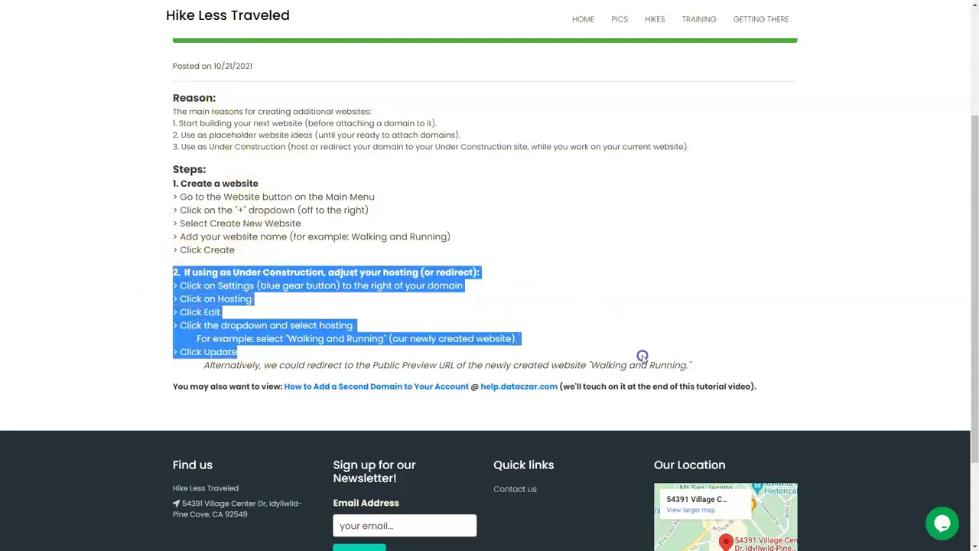
left_click(633, 331)
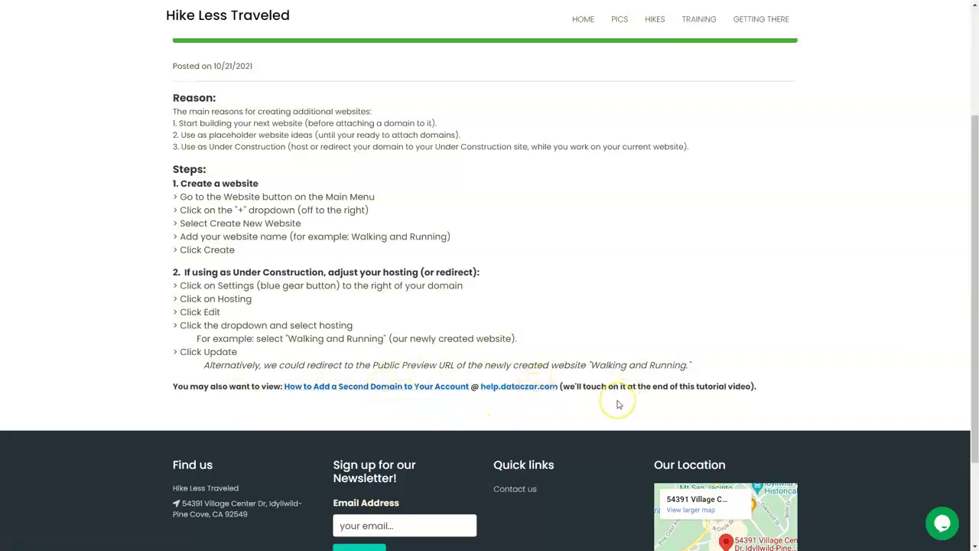
Step: Return to the Dataczar account and create a new website named Walking and Running
key("ctrl+Tab")
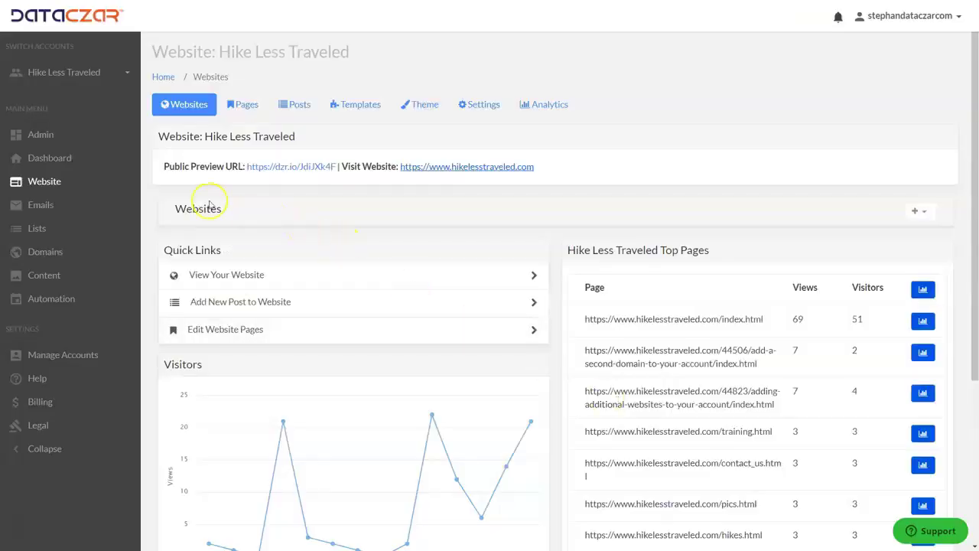
left_click(57, 164)
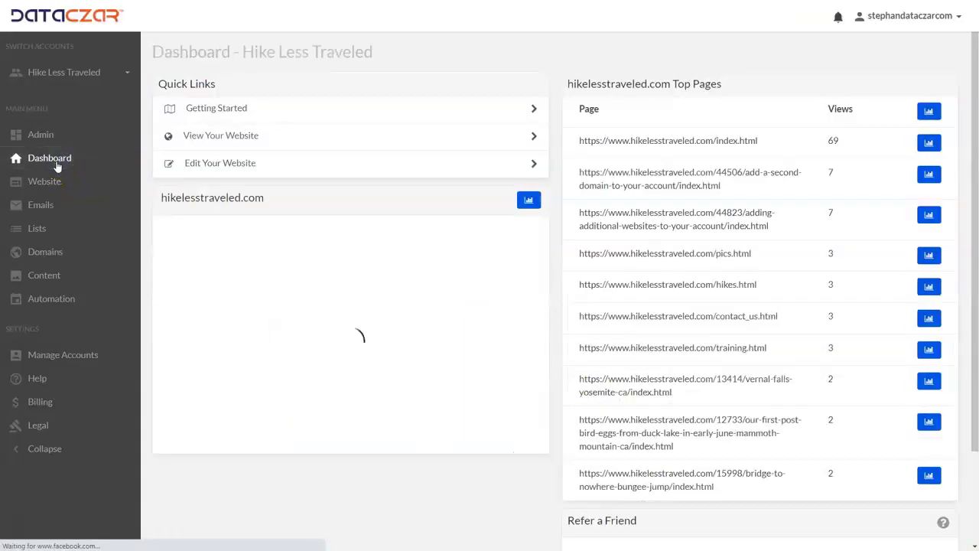
left_click(46, 184)
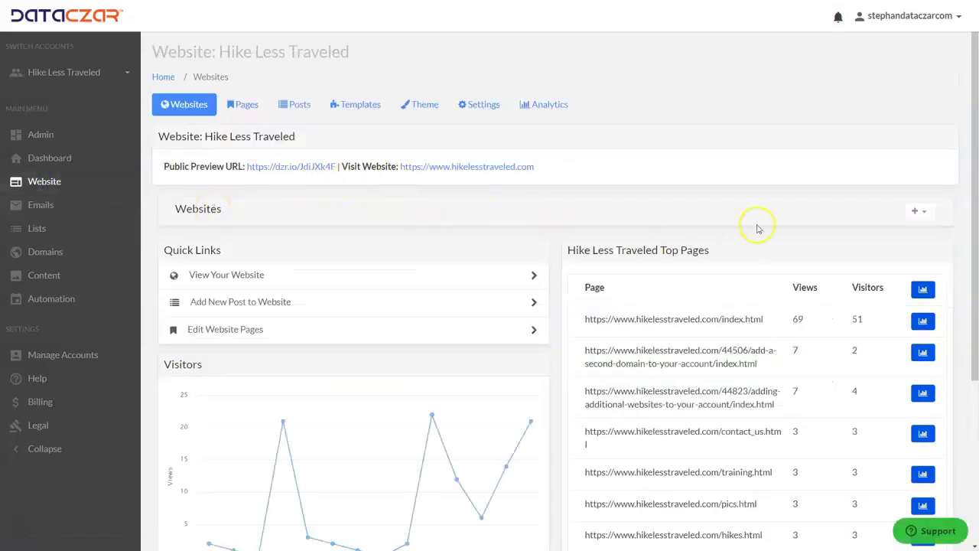
left_click(923, 212)
left_click(822, 266)
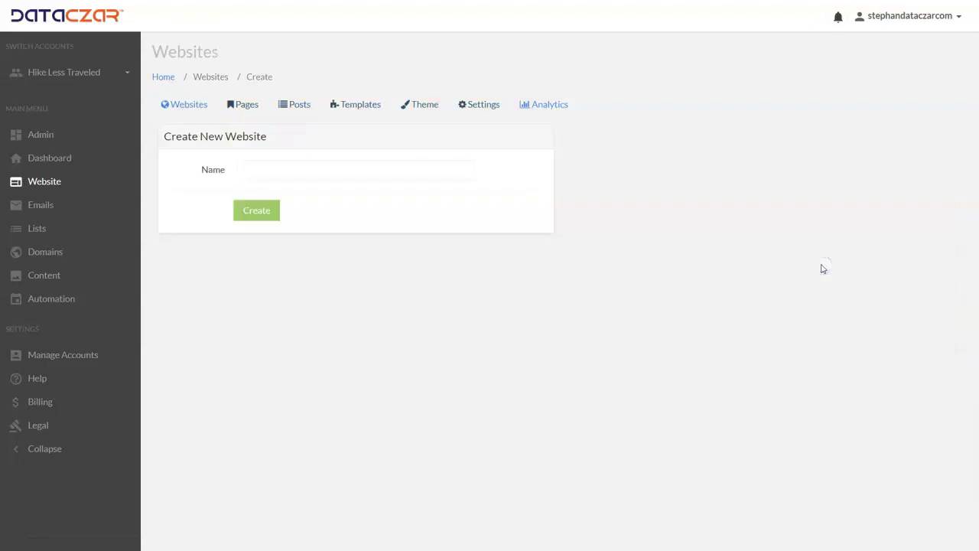
left_click(277, 169)
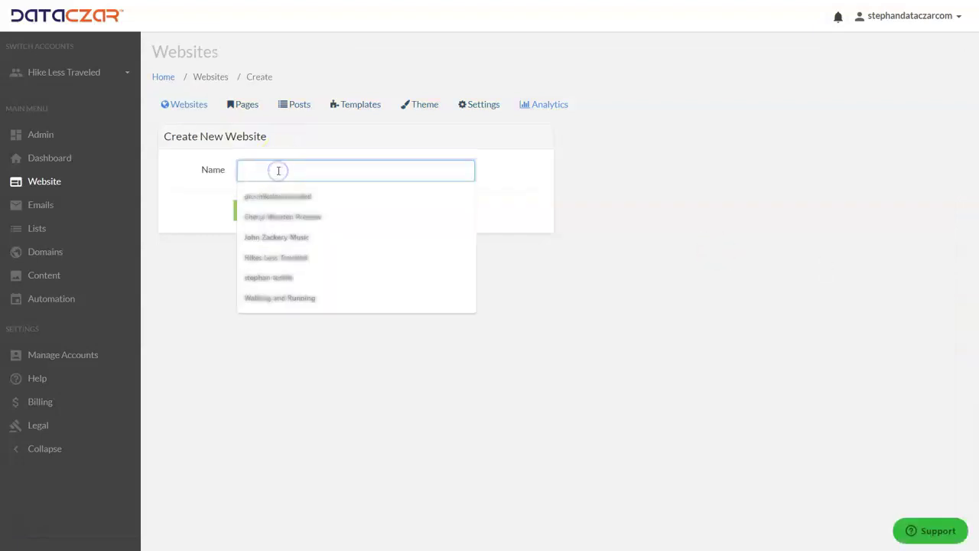
type("Wa")
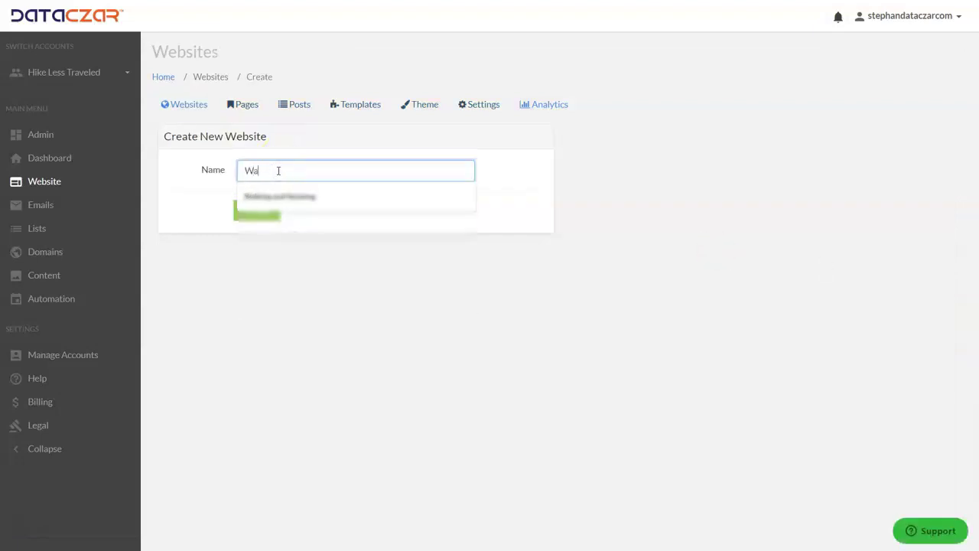
type("lking and ")
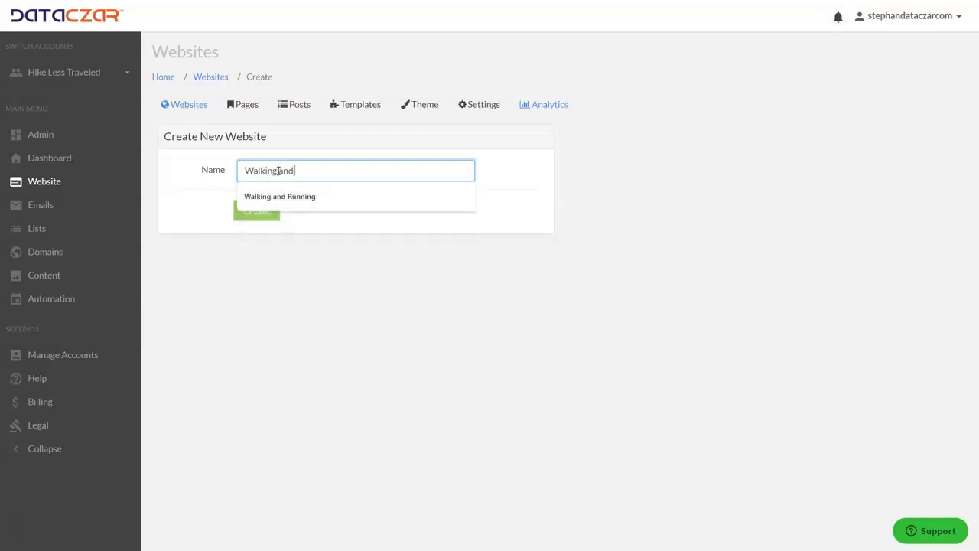
type("Running")
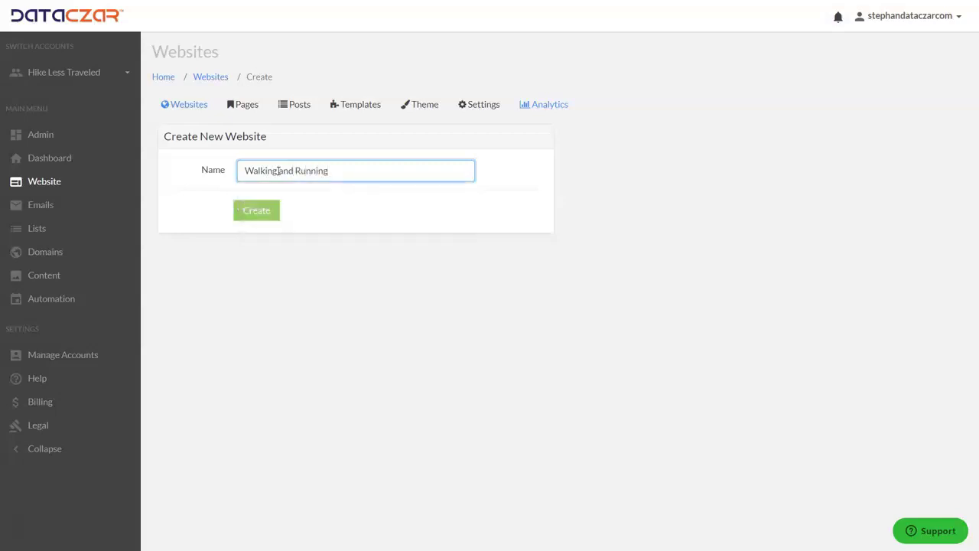
left_click(264, 214)
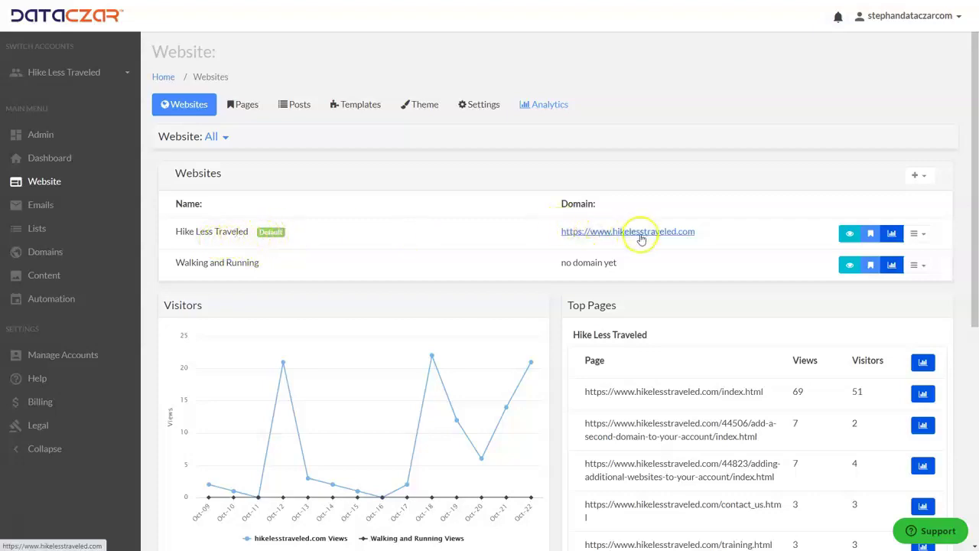
Step: Locate the Walking and Running website in the websites list and view its pages
left_click_drag(177, 264, 260, 263)
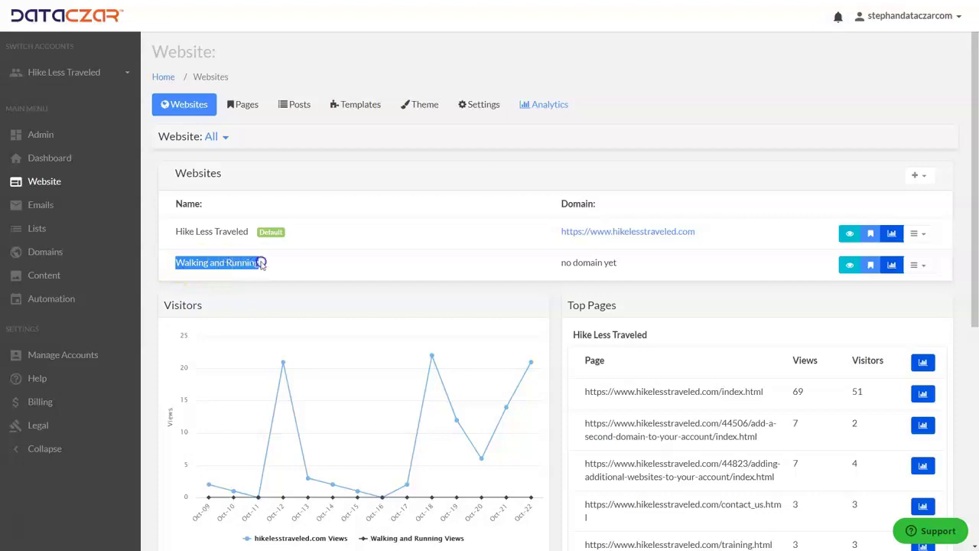
left_click(579, 264)
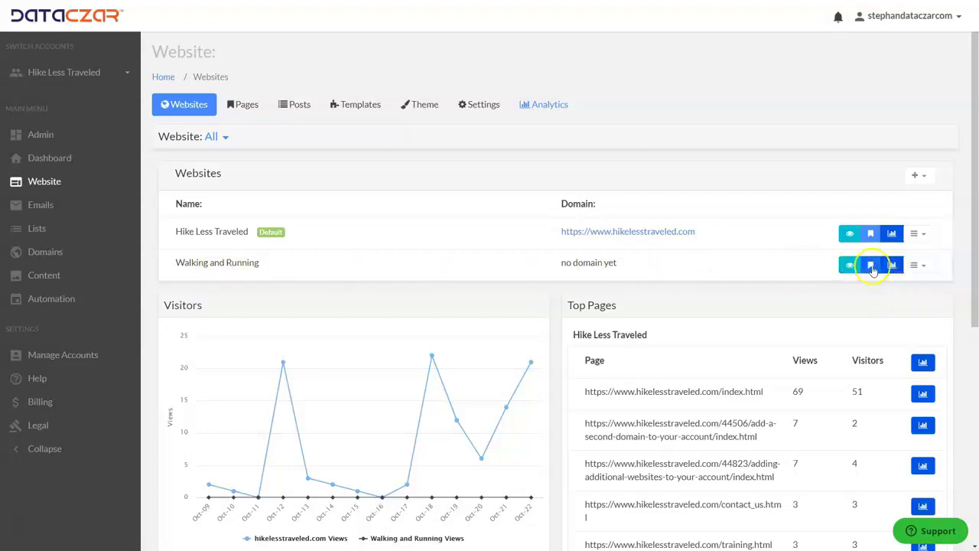
left_click(871, 235)
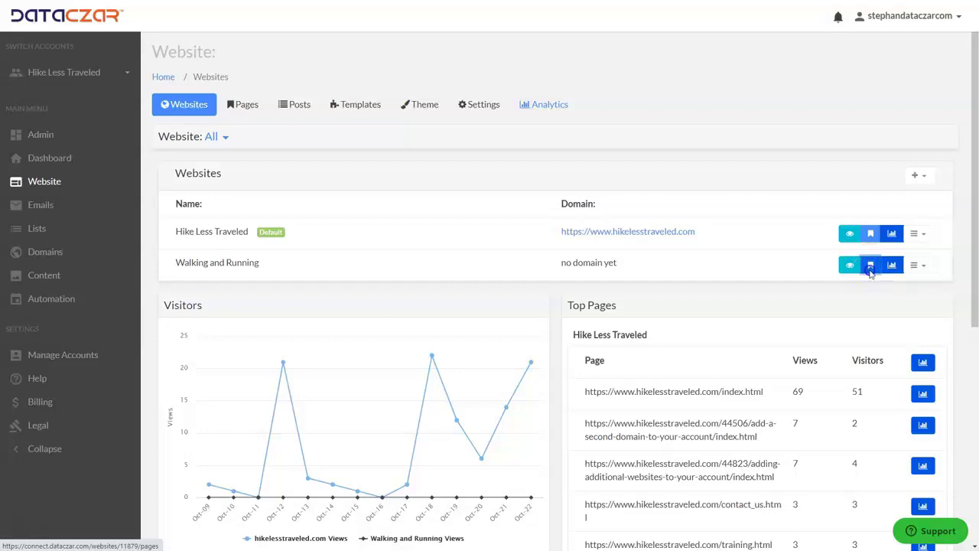
left_click(869, 268)
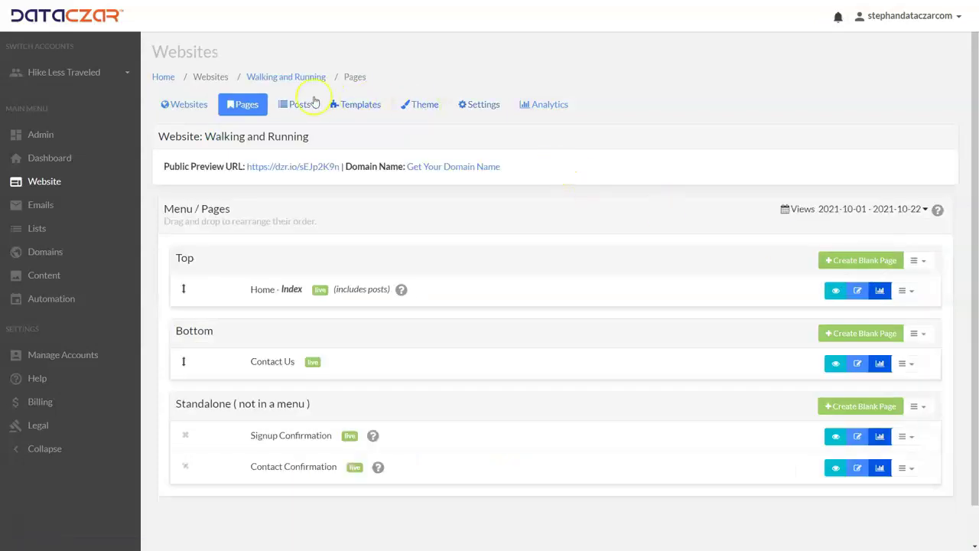
left_click(250, 105)
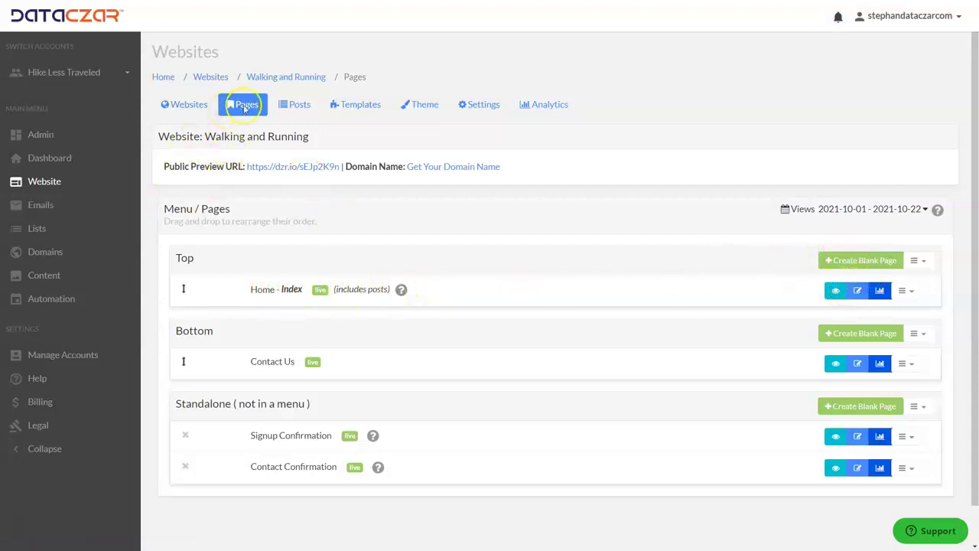
Step: Change the hosting of the hikelesstraveled.com domain to the Walking and Running website and save the update
left_click(47, 184)
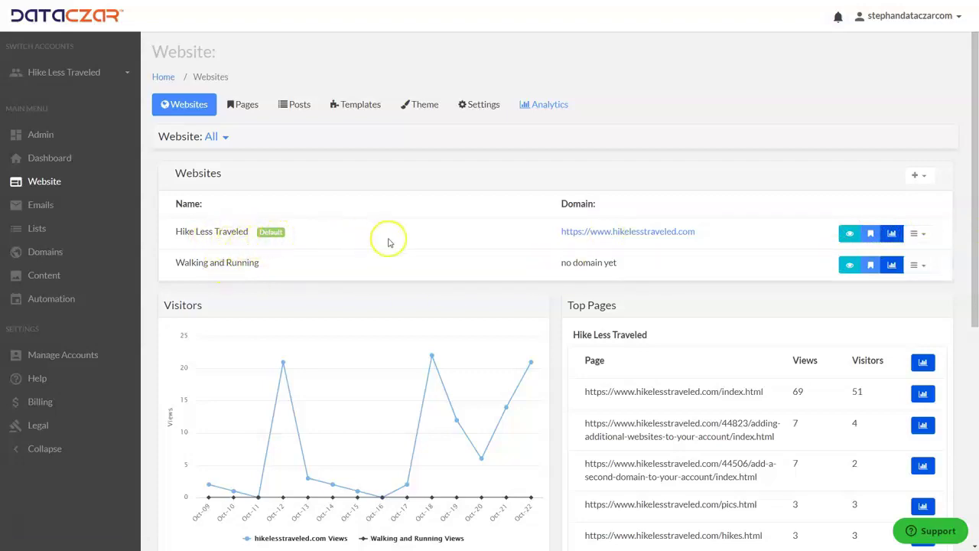
left_click(47, 258)
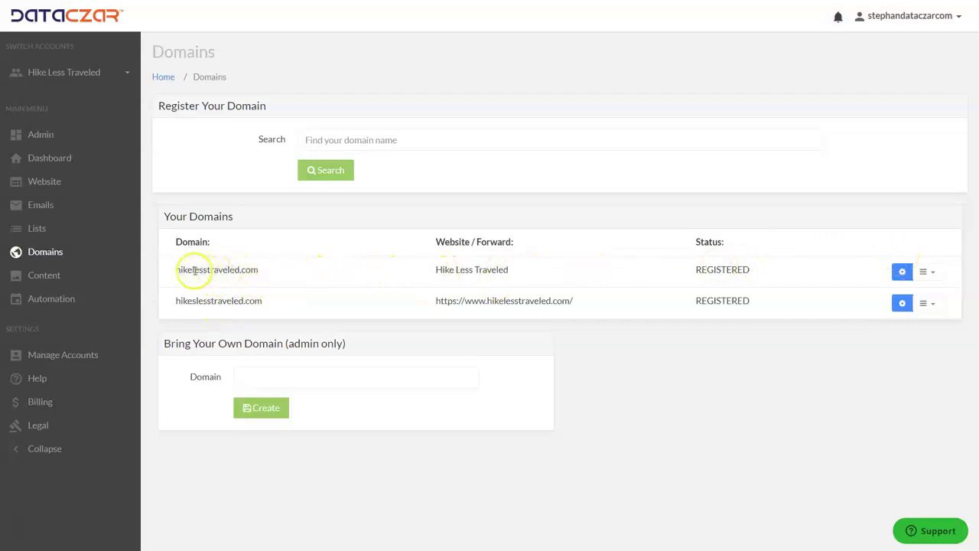
left_click(902, 273)
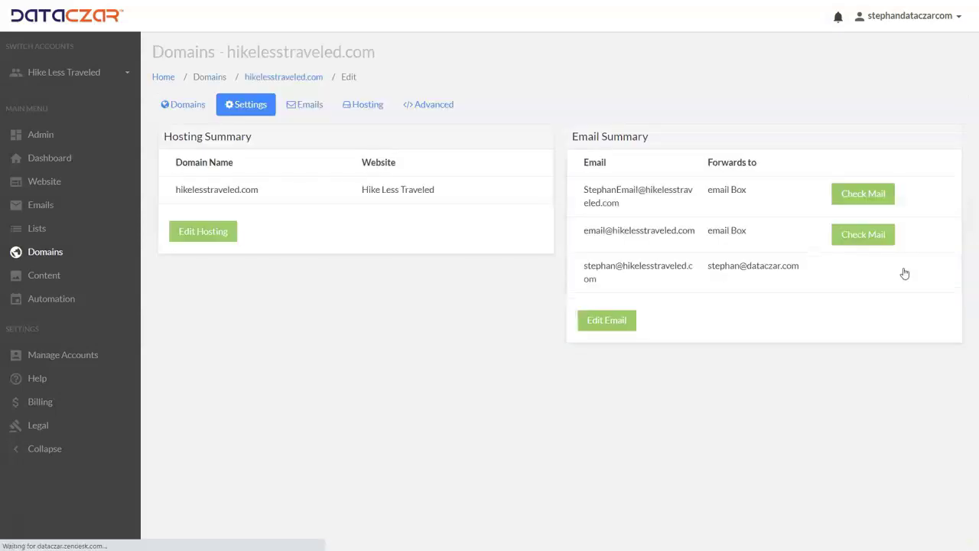
left_click(366, 105)
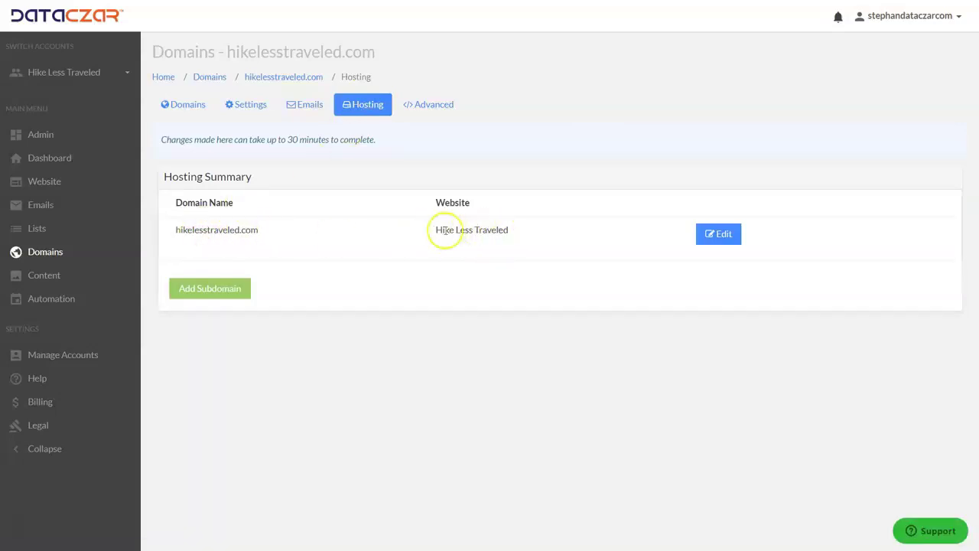
left_click(727, 238)
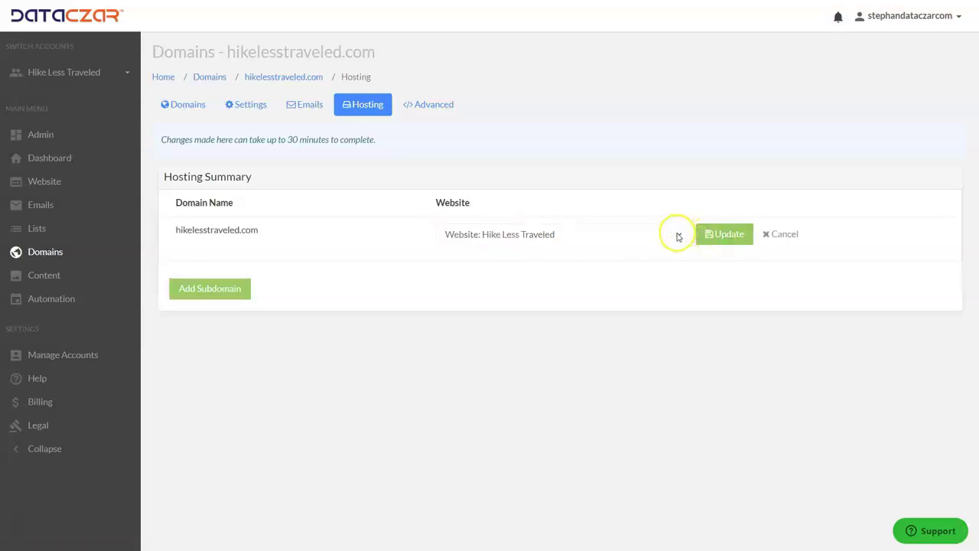
left_click(677, 235)
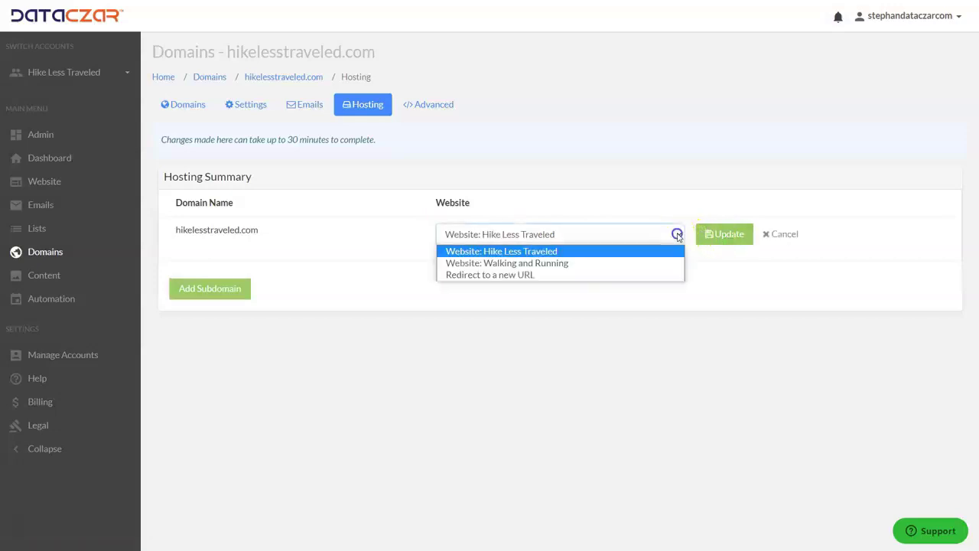
left_click(573, 264)
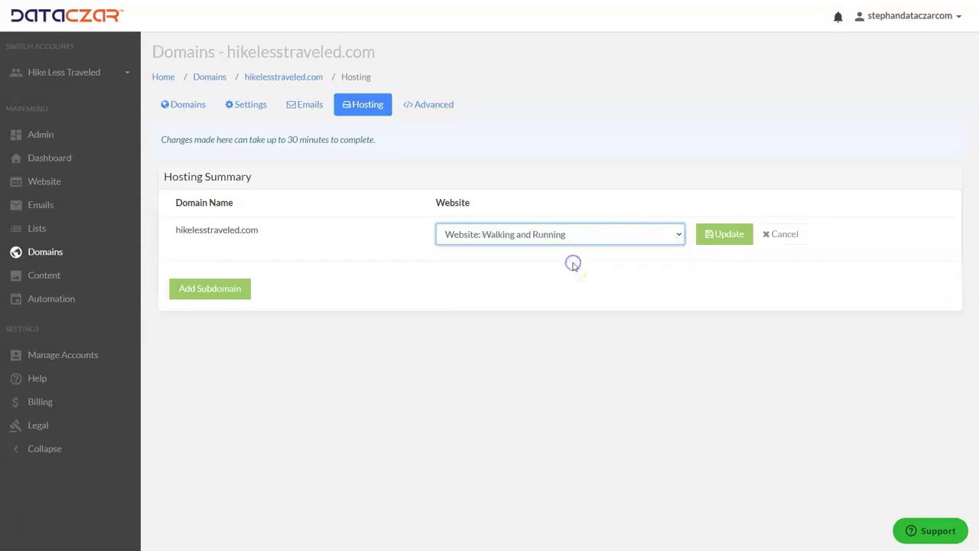
left_click(729, 235)
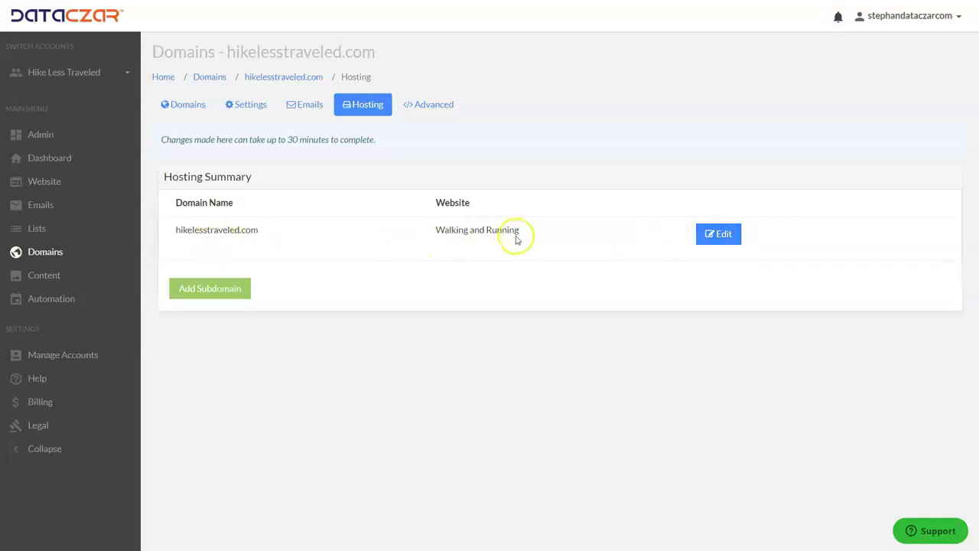
Step: Review the websites list for the domain assigned to each site and view the options for creating a new website
left_click(32, 183)
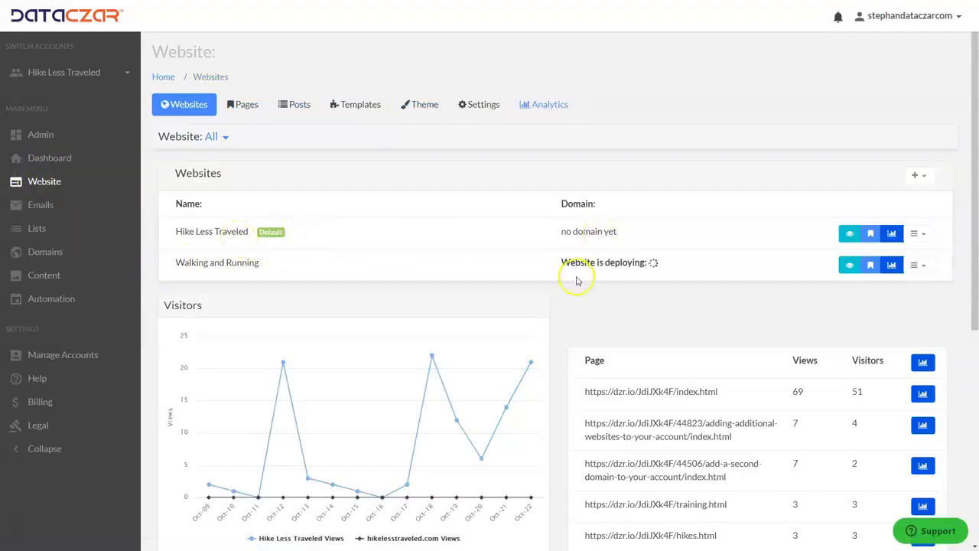
left_click_drag(171, 261, 277, 255)
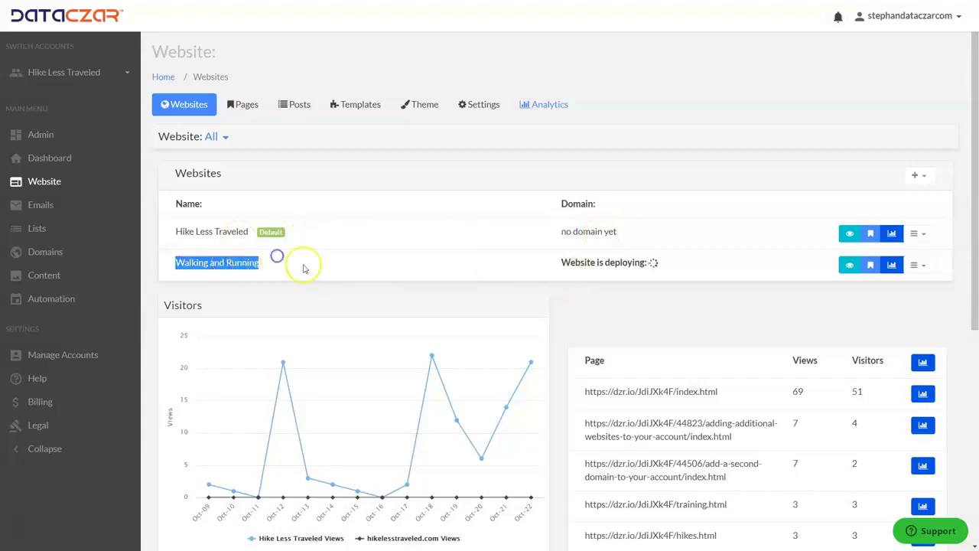
left_click(328, 263)
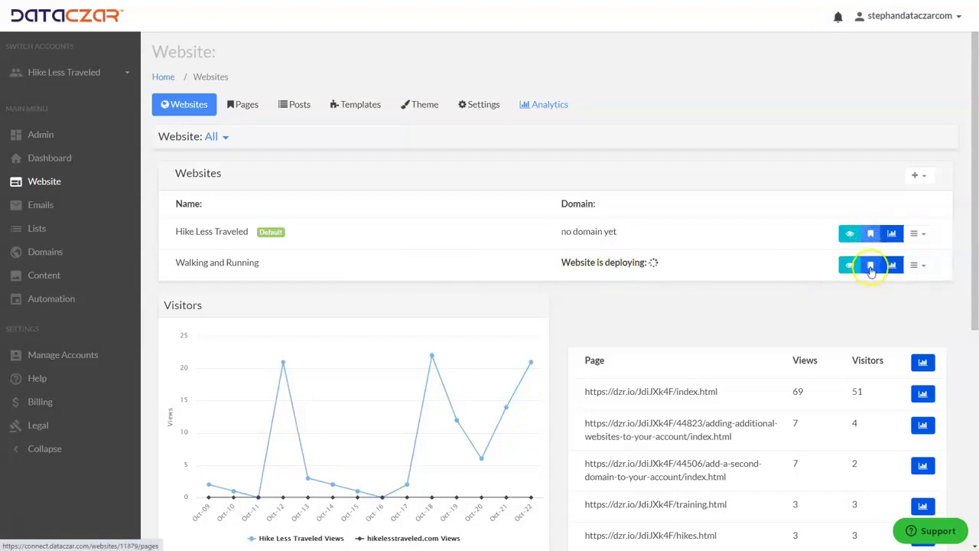
left_click(873, 237)
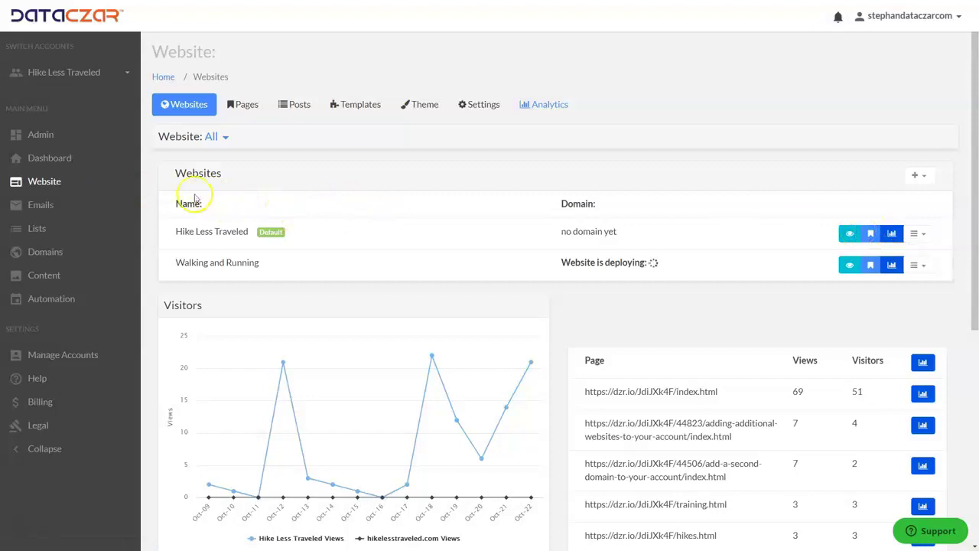
left_click(54, 186)
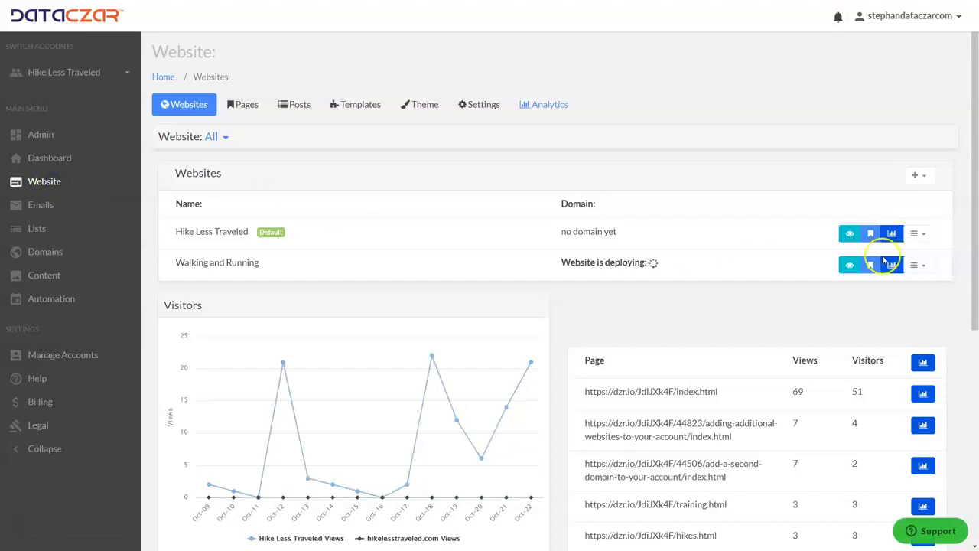
left_click(924, 175)
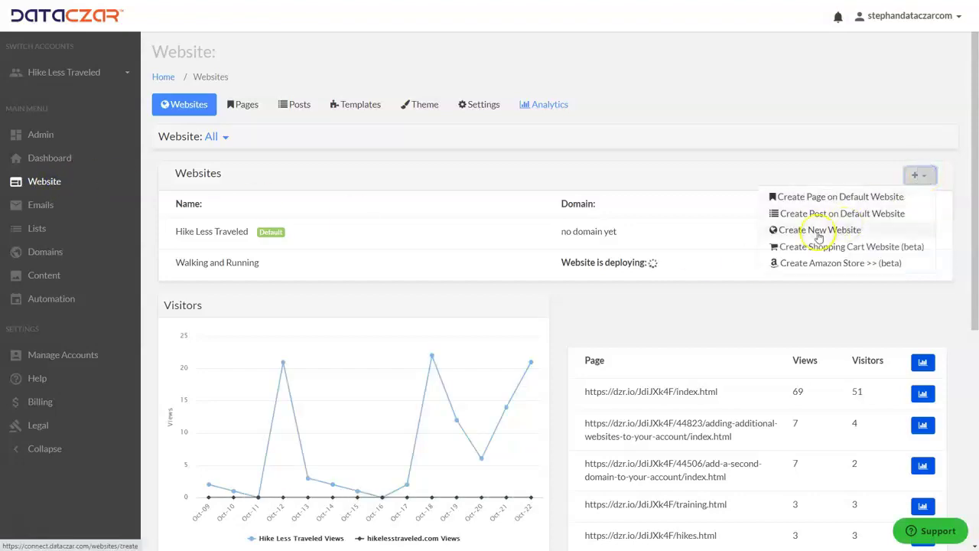
left_click(931, 175)
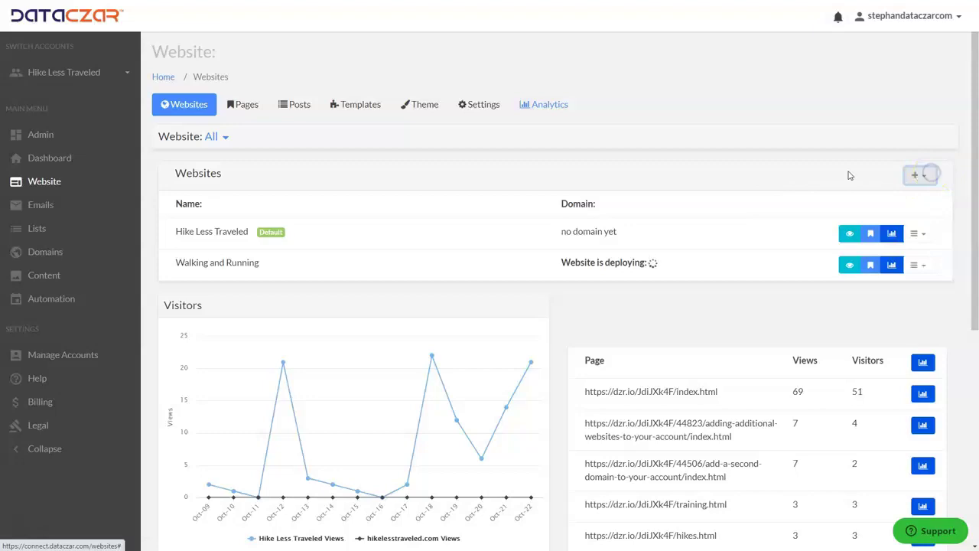
Step: Open the Dataczar Help Center and view the full list of Domain Help topics
left_click(38, 380)
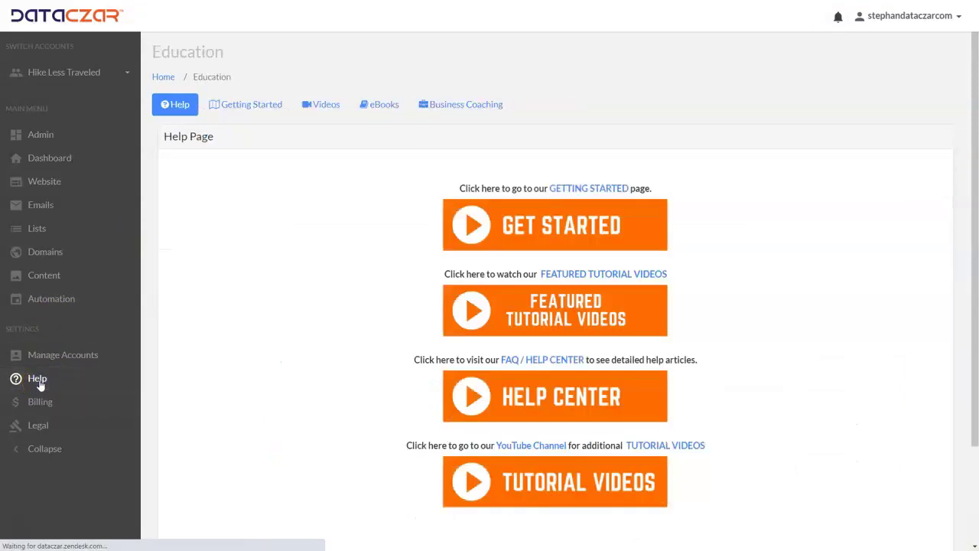
left_click(564, 404)
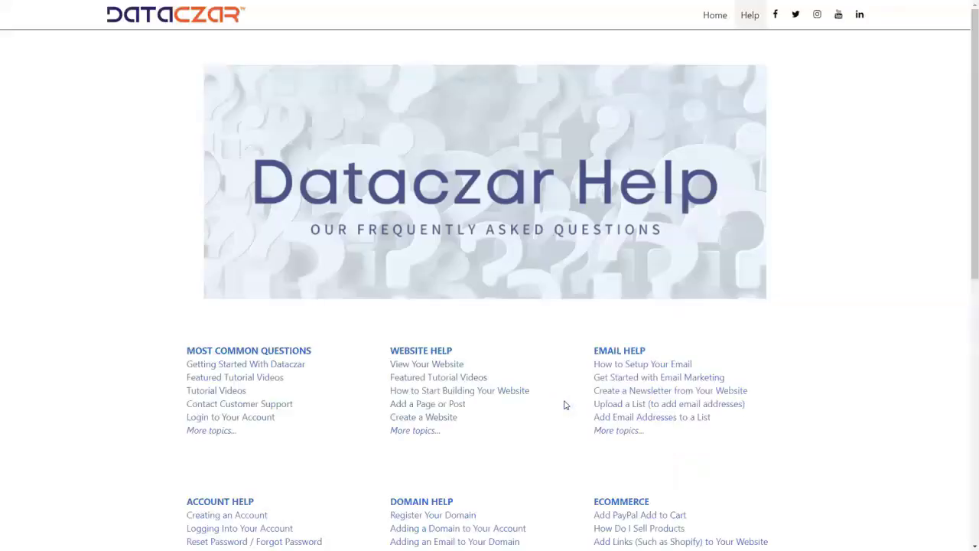
scroll(498, 309, "down", 1)
scroll(499, 309, "down", 2)
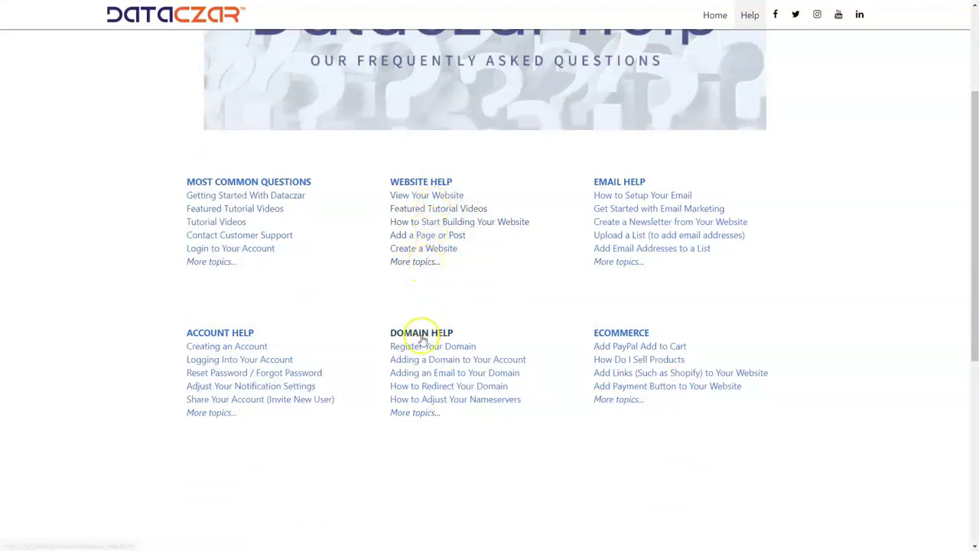
left_click(423, 416)
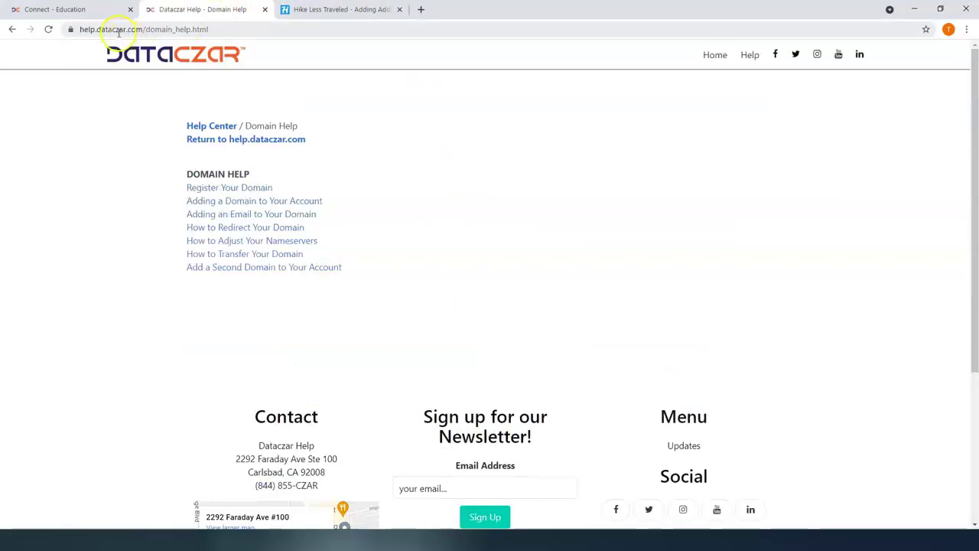
Step: Check the help site's address, open the article "Add a Second Domain to Your Account" and skim its video, reasons and steps
left_click_drag(81, 30, 168, 29)
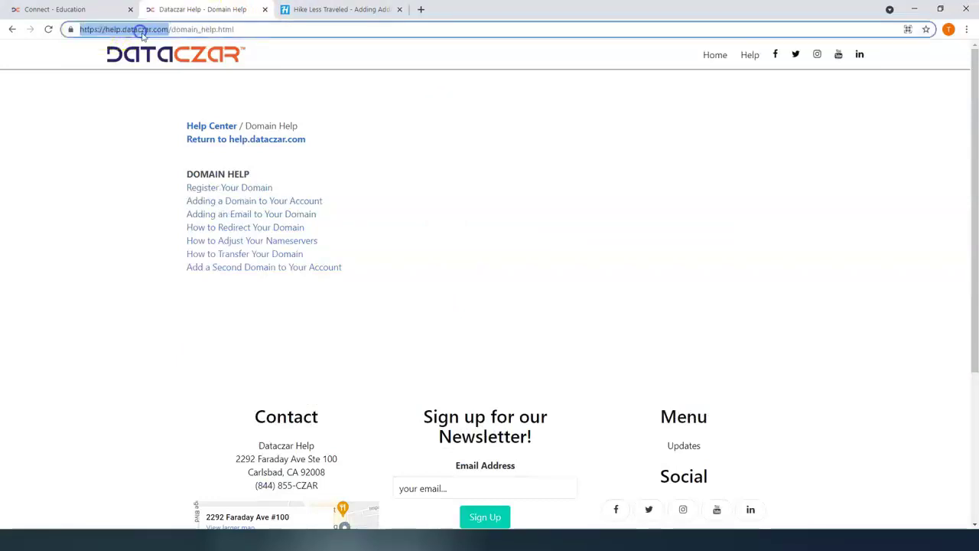
left_click(620, 231)
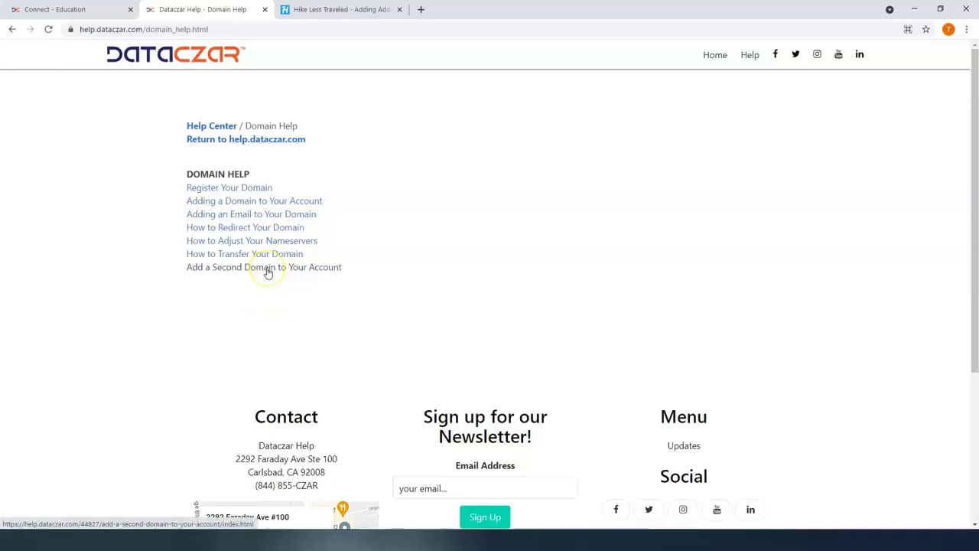
left_click(267, 268)
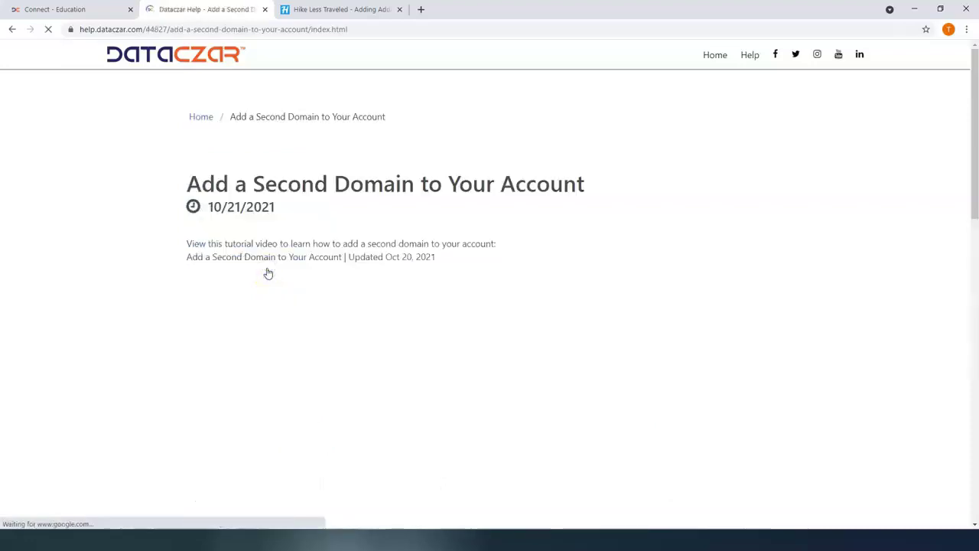
scroll(421, 337, "down", 3)
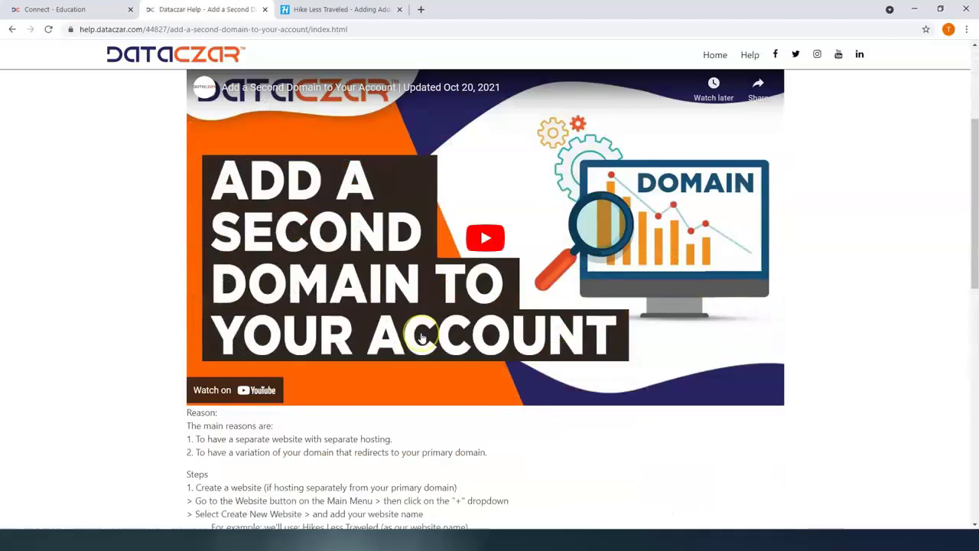
scroll(422, 337, "up", 4)
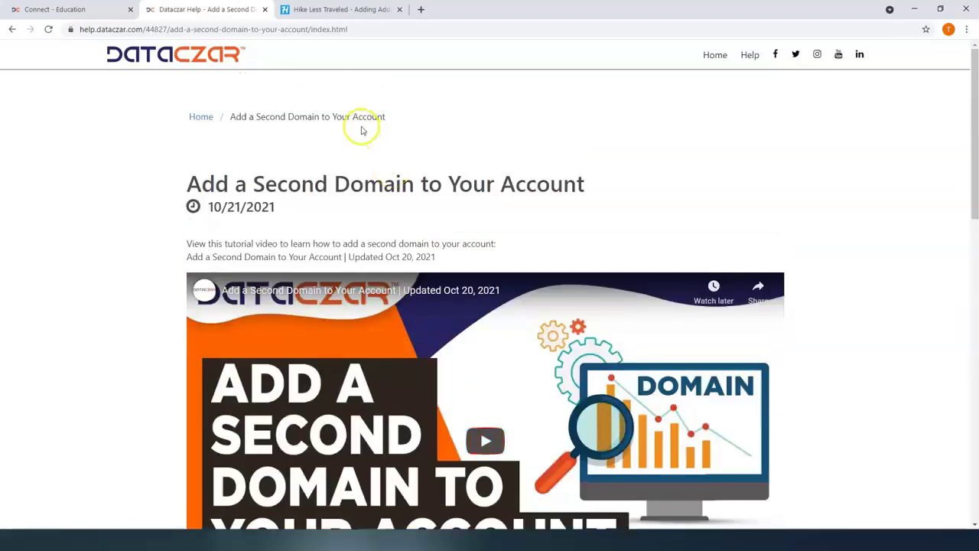
Step: Show the browser full screen, return to the Dataczar account and open its dashboard
key("F11")
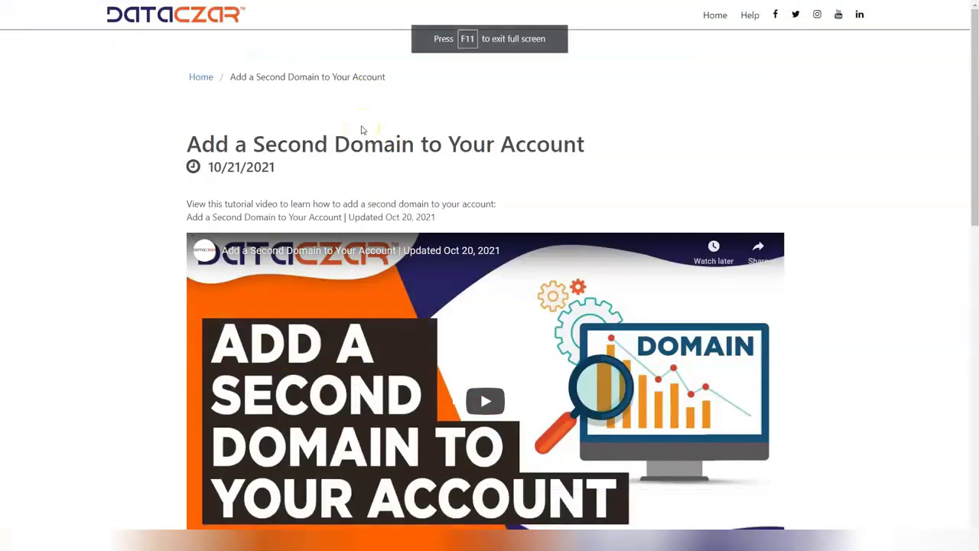
key("ctrl+Tab")
key("ctrl+Tab")
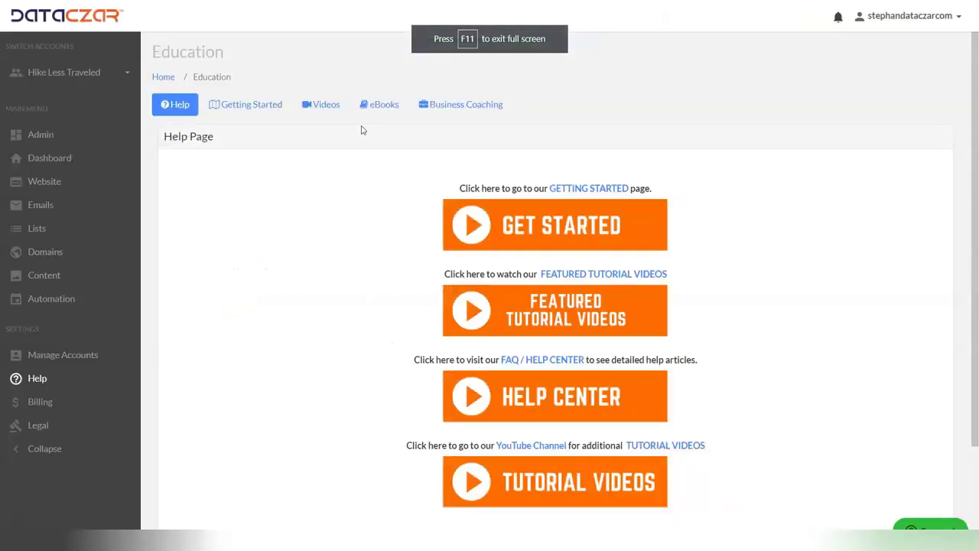
left_click(48, 161)
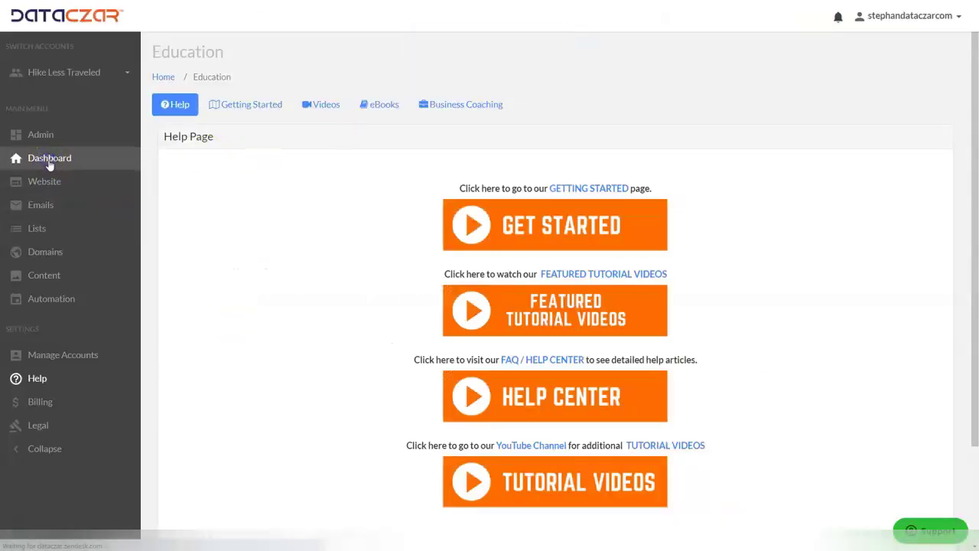